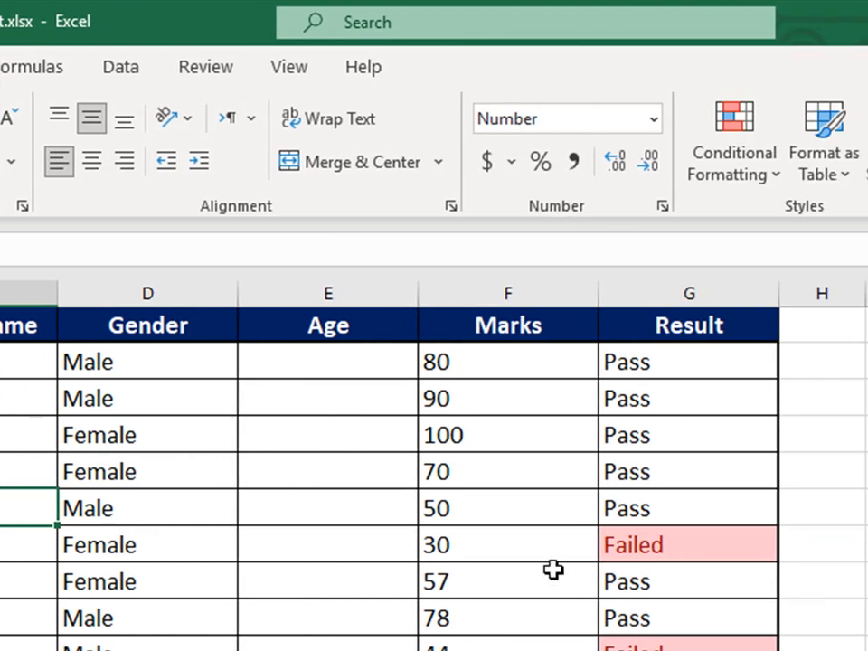
Examine the Result column and the order of the numbers in the ID column
{"action": "left_click", "coordinate": [652, 293]}
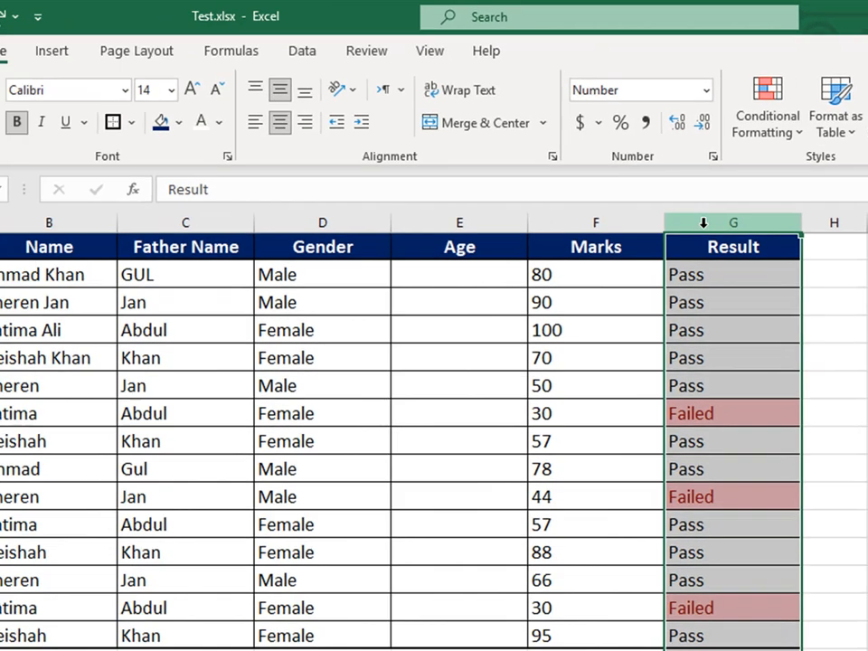
{"action": "left_click", "coordinate": [56, 302]}
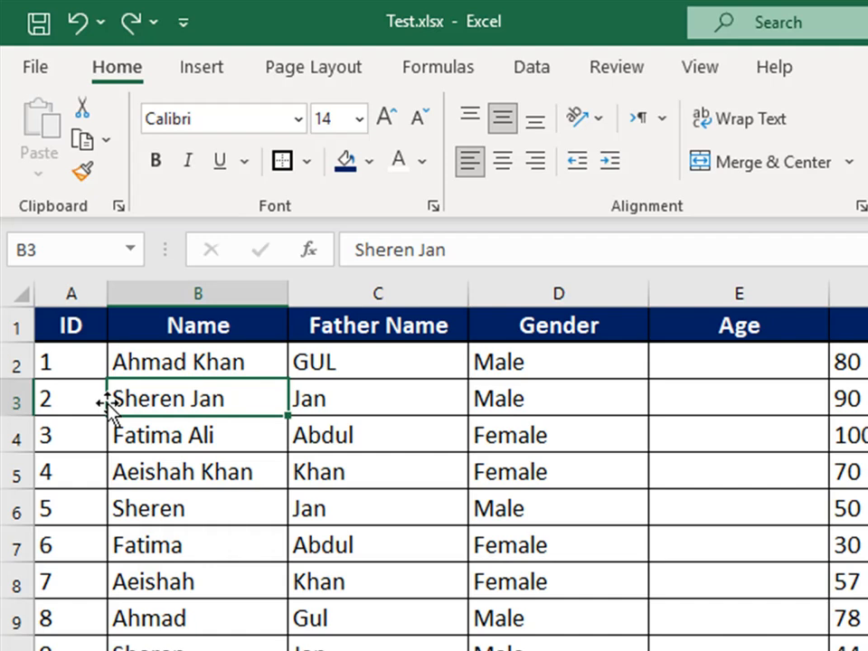
{"action": "left_click", "coordinate": [74, 362]}
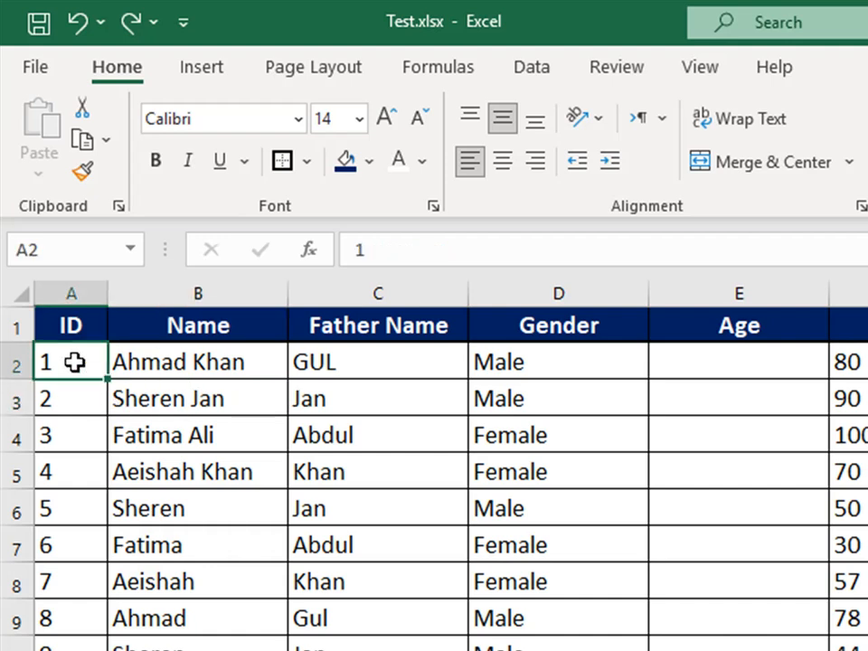
{"action": "left_click", "coordinate": [71, 401]}
{"action": "left_click", "coordinate": [71, 438]}
{"action": "left_click", "coordinate": [65, 487]}
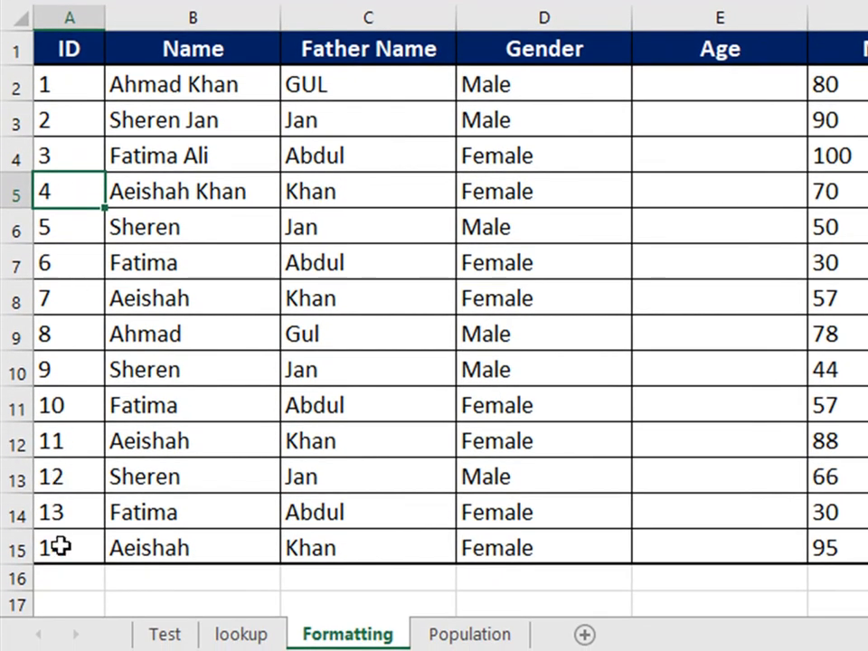
{"action": "left_click", "coordinate": [59, 546]}
{"action": "left_click", "coordinate": [68, 511]}
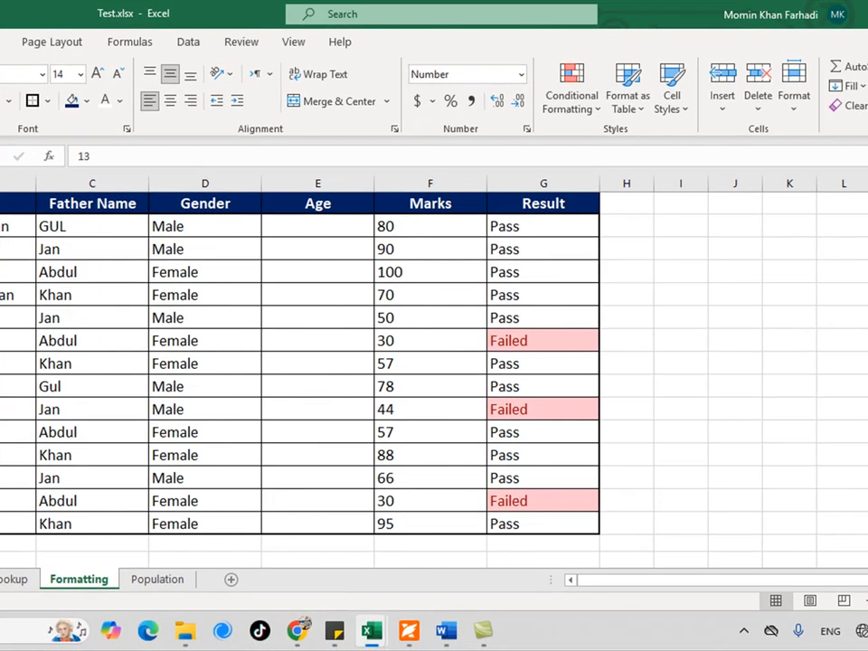
Select the whole table A1:G15 and sort it by ID from largest to smallest
{"action": "left_click_drag", "start_coordinate": [1, 204], "coordinate": [514, 520]}
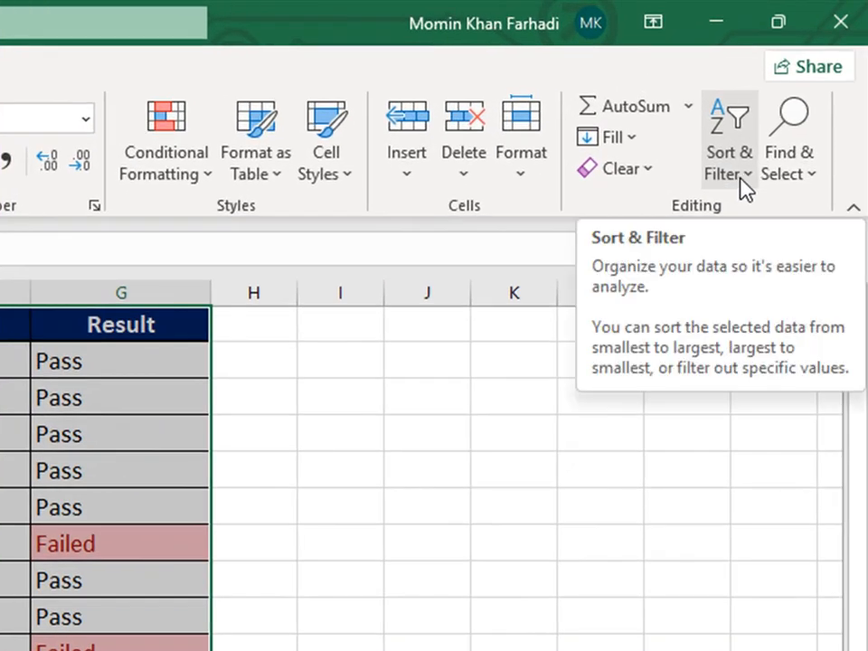
{"action": "left_click", "coordinate": [744, 188]}
{"action": "left_click", "coordinate": [743, 188]}
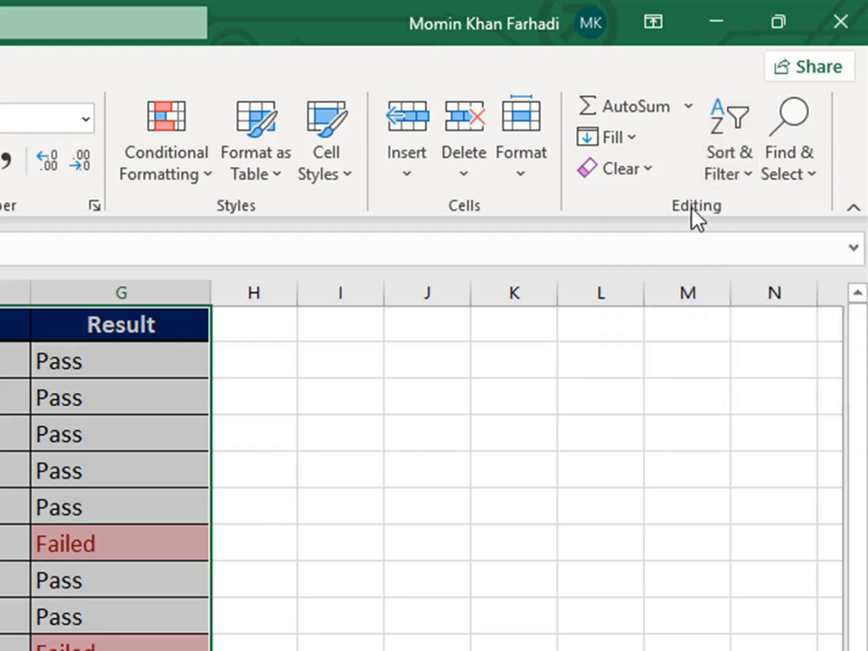
{"action": "left_click", "coordinate": [746, 185]}
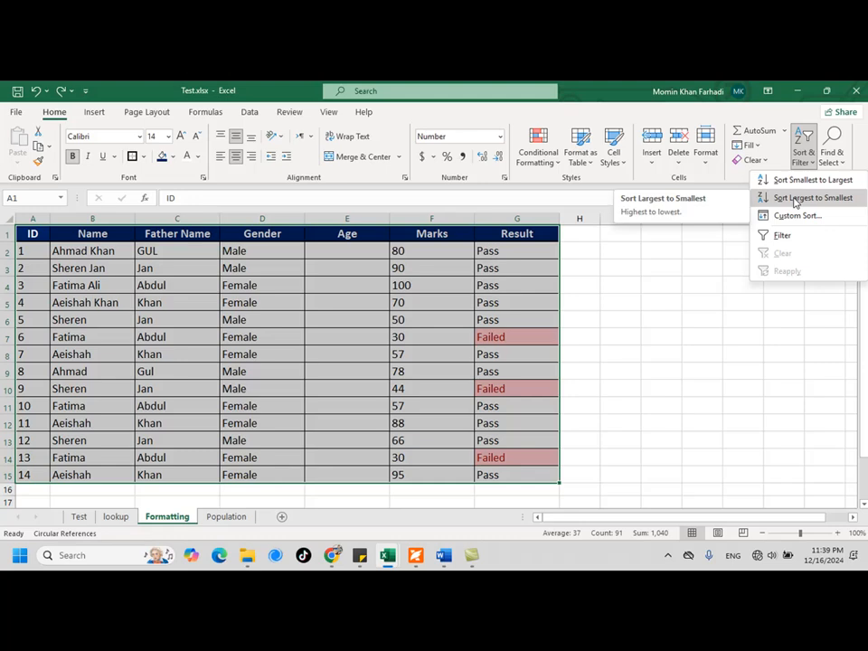
{"action": "left_click", "coordinate": [795, 200]}
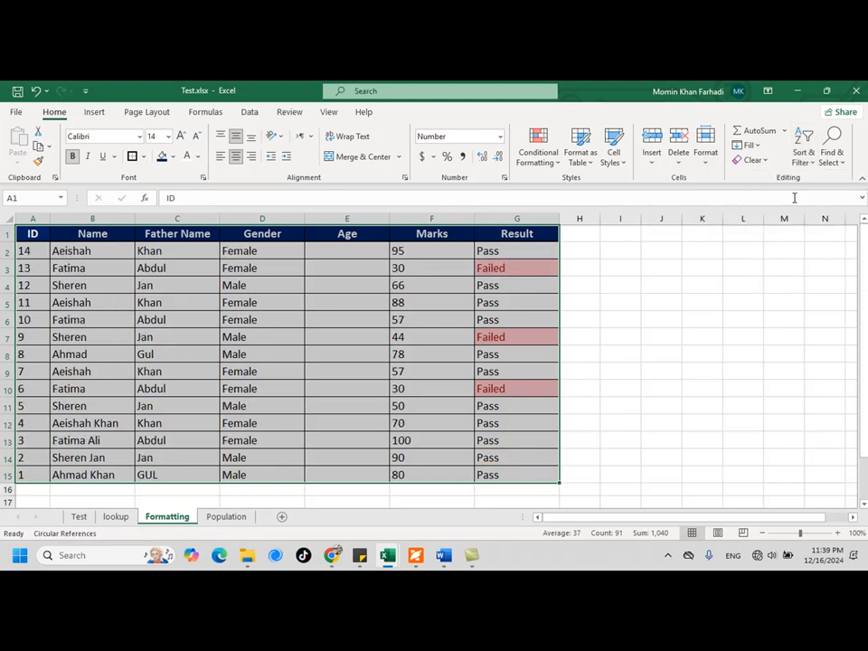
Check the descending ID values in A2:A15 and the data rows that belong to them
{"action": "left_click", "coordinate": [37, 253]}
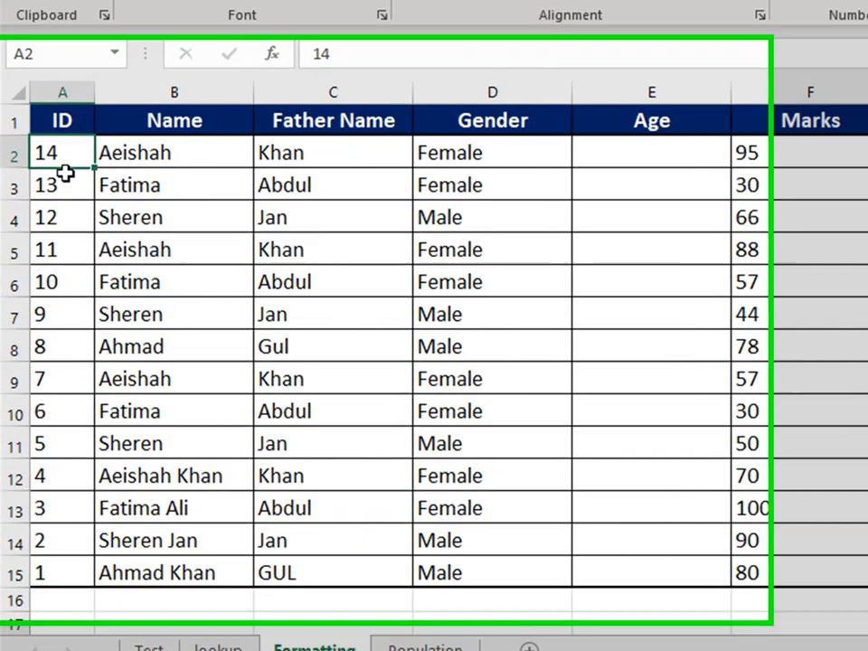
{"action": "left_click_drag", "start_coordinate": [34, 251], "coordinate": [37, 423]}
{"action": "left_click_drag", "start_coordinate": [79, 492], "coordinate": [81, 607]}
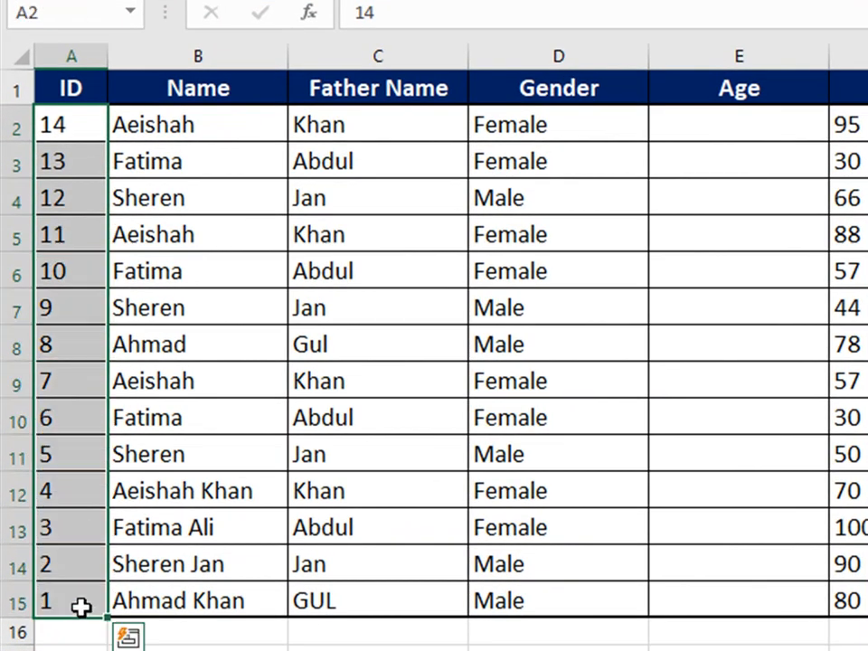
{"action": "left_click", "coordinate": [69, 128]}
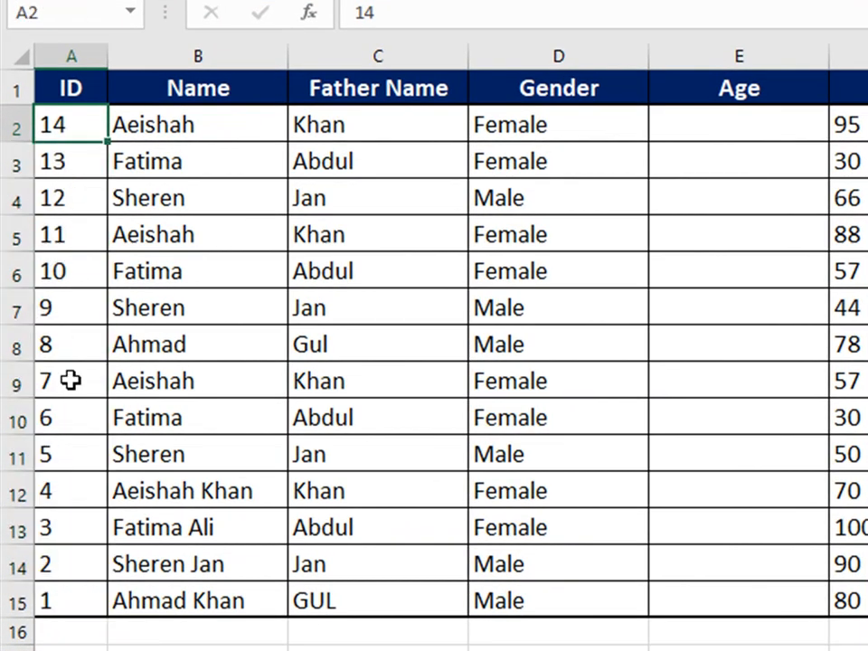
{"action": "left_click", "coordinate": [65, 608]}
{"action": "left_click_drag", "start_coordinate": [75, 201], "coordinate": [647, 240]}
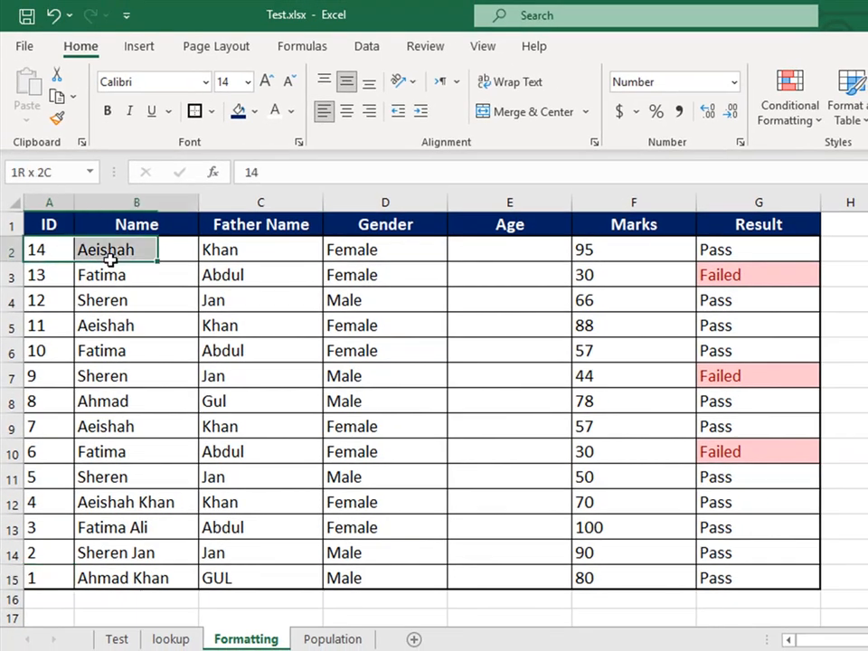
{"action": "left_click_drag", "start_coordinate": [541, 287], "coordinate": [732, 573]}
{"action": "left_click_drag", "start_coordinate": [52, 254], "coordinate": [47, 571]}
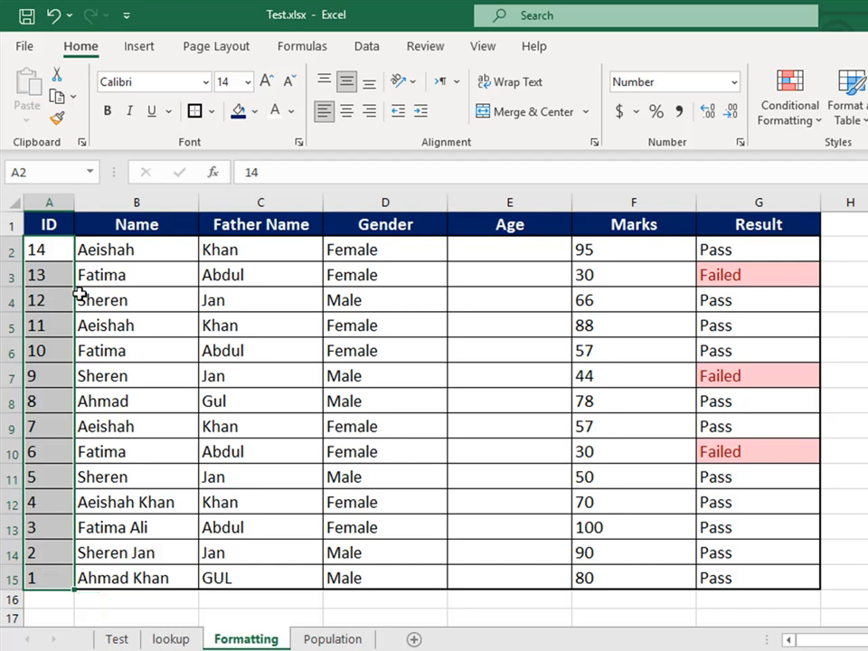
{"action": "left_click_drag", "start_coordinate": [57, 251], "coordinate": [743, 575]}
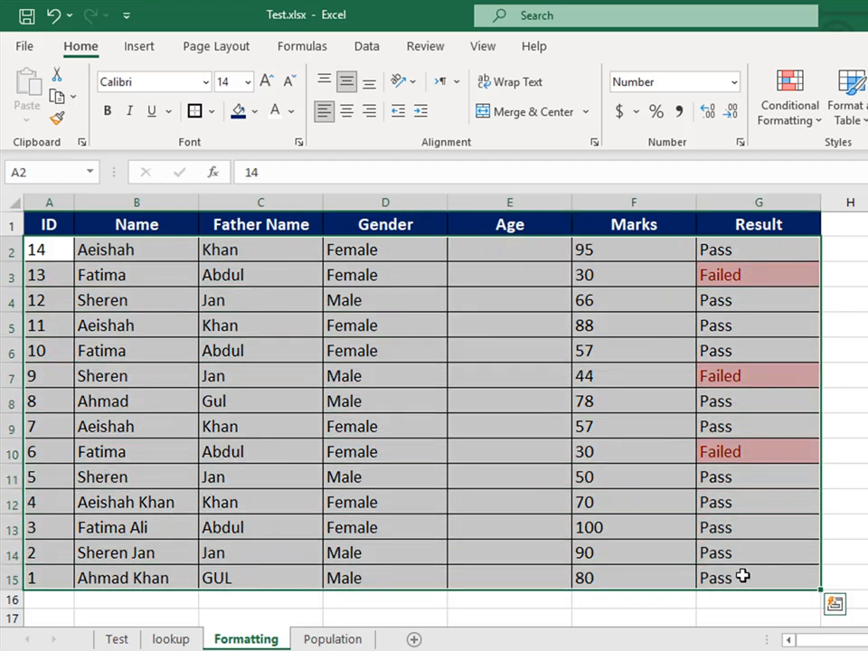
{"action": "left_click", "coordinate": [161, 358]}
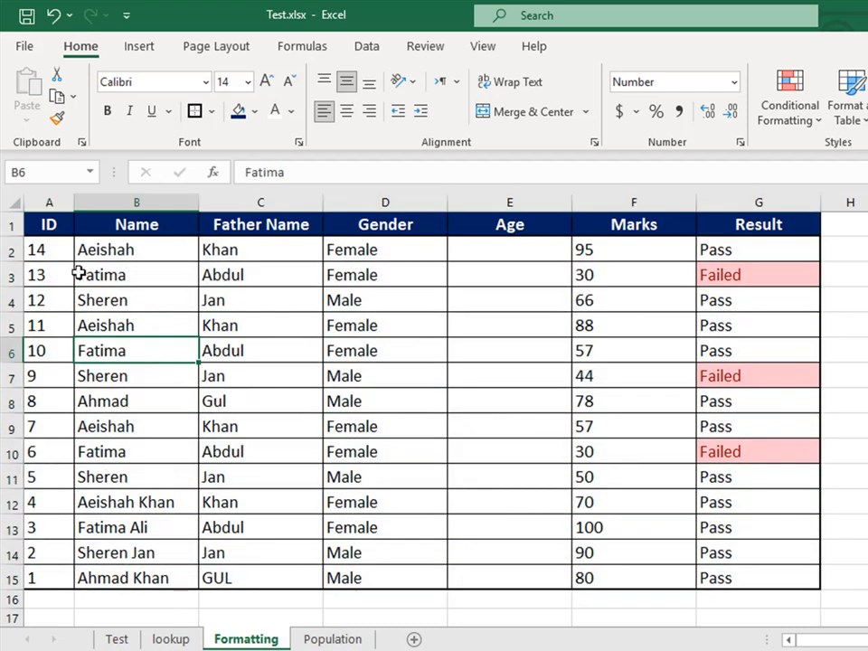
Turn on filtering for the header row A1:G1, from ID to Result
{"action": "left_click_drag", "start_coordinate": [49, 224], "coordinate": [767, 229]}
{"action": "key", "text": "ctrl+shift+l"}
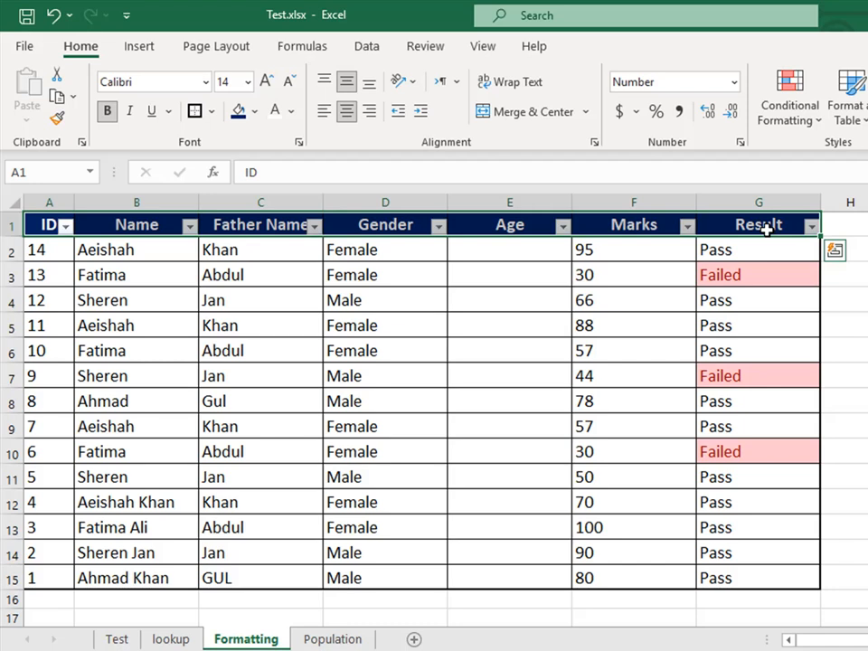
{"action": "left_click", "coordinate": [136, 376]}
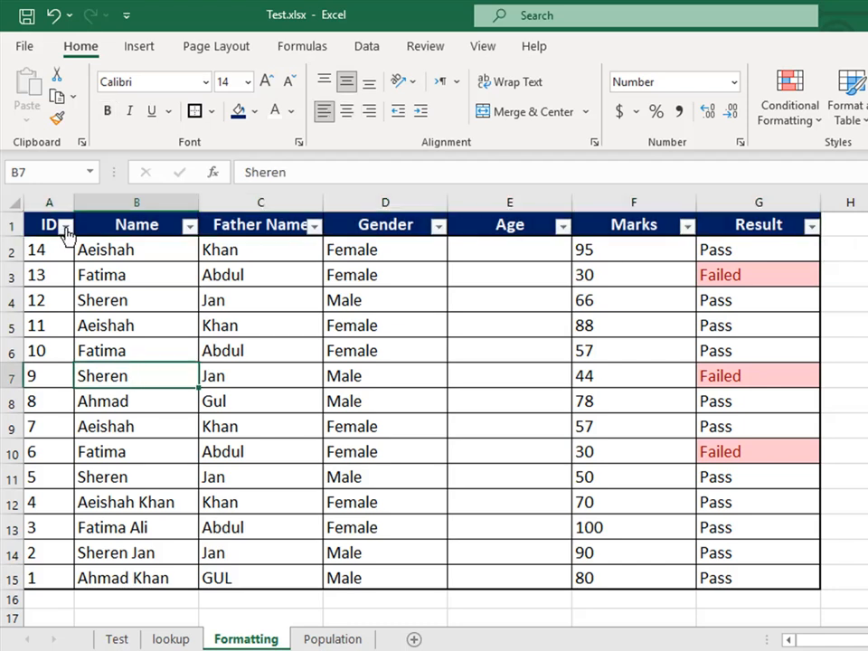
Sort the table by the ID column from smallest to largest, followed by largest to smallest
{"action": "left_click", "coordinate": [66, 225]}
{"action": "left_click", "coordinate": [120, 253]}
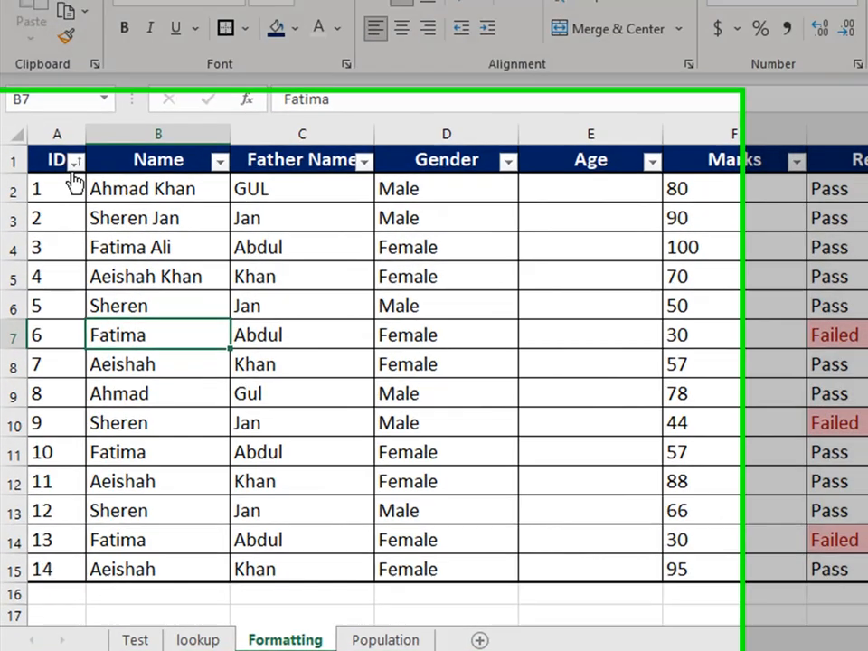
{"action": "left_click", "coordinate": [65, 225]}
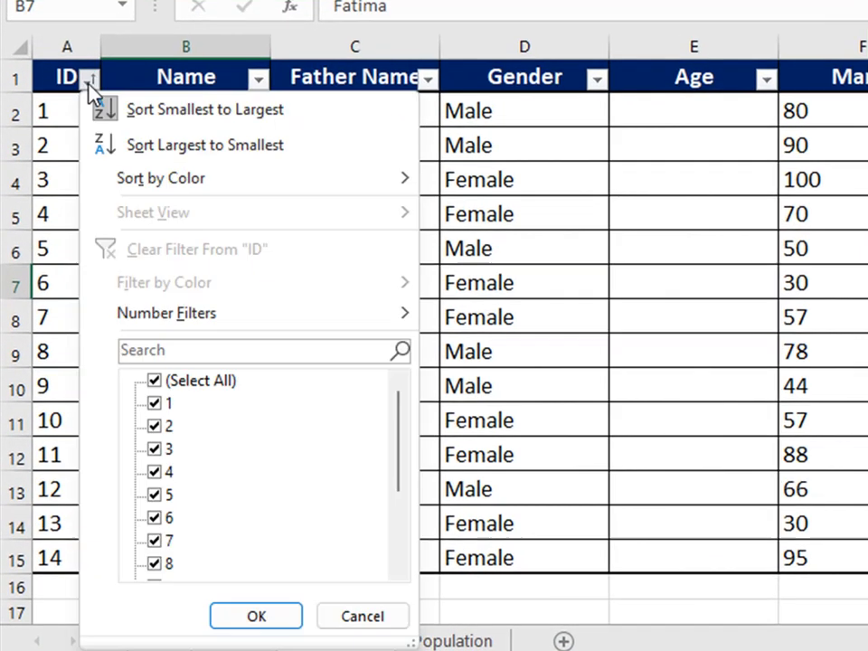
{"action": "left_click", "coordinate": [170, 151]}
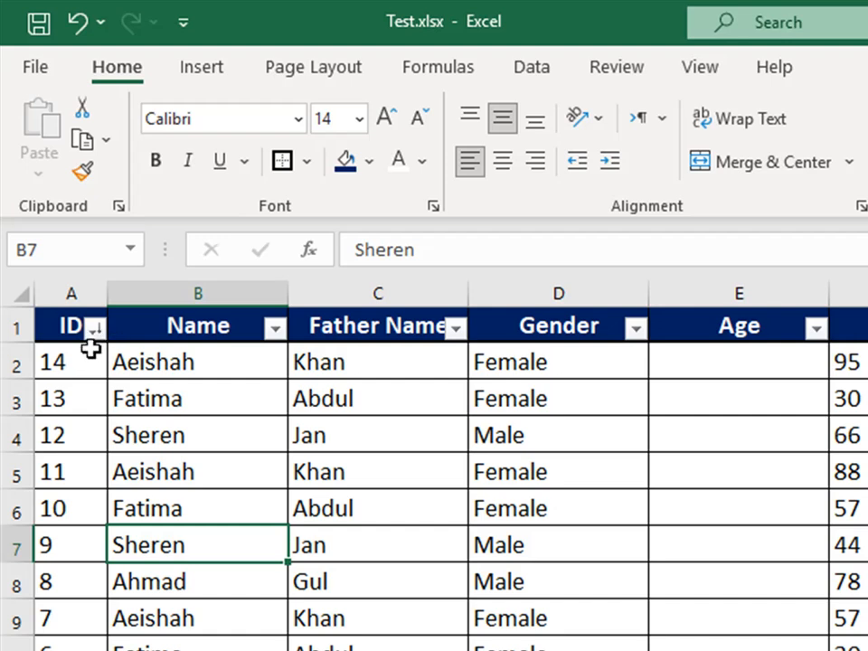
Select the entries of the Name column in B2:B15 and sort the table by Name from A to Z
{"action": "key", "text": "Up"}
{"action": "key", "text": "Up"}
{"action": "key", "text": "Up"}
{"action": "key", "text": "Up"}
{"action": "key", "text": "Up"}
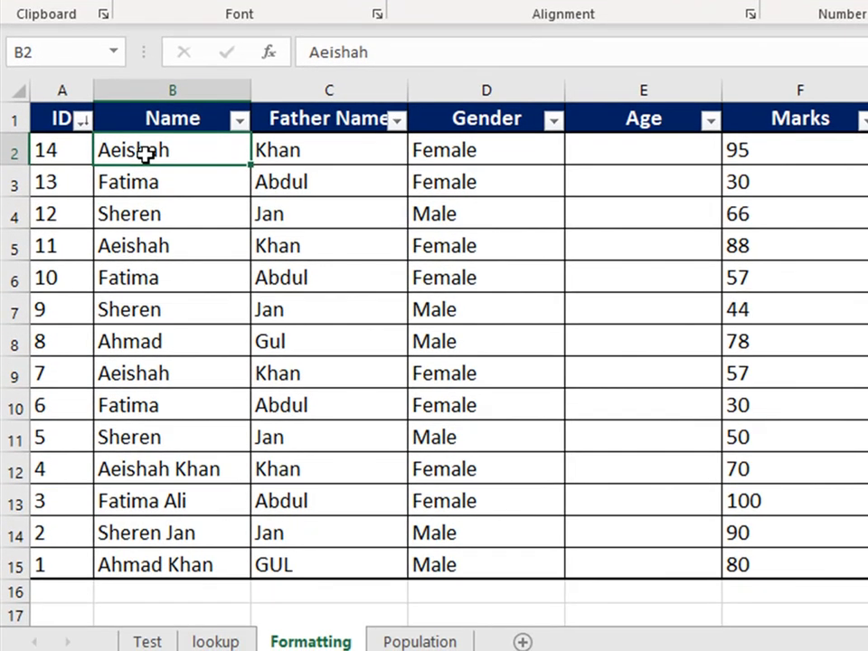
{"action": "left_click_drag", "start_coordinate": [151, 360], "coordinate": [144, 611]}
{"action": "left_click_drag", "start_coordinate": [127, 378], "coordinate": [135, 565]}
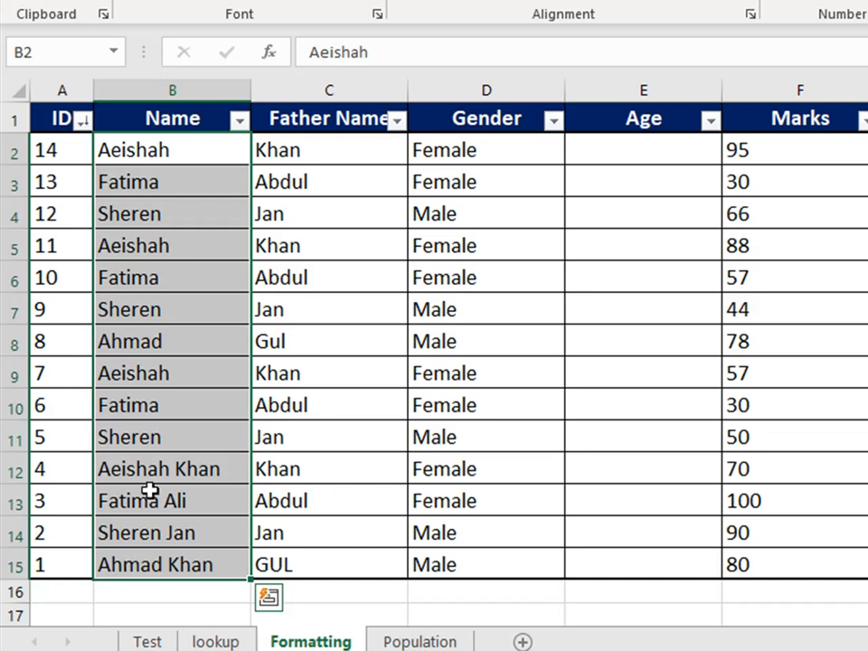
{"action": "left_click", "coordinate": [240, 121]}
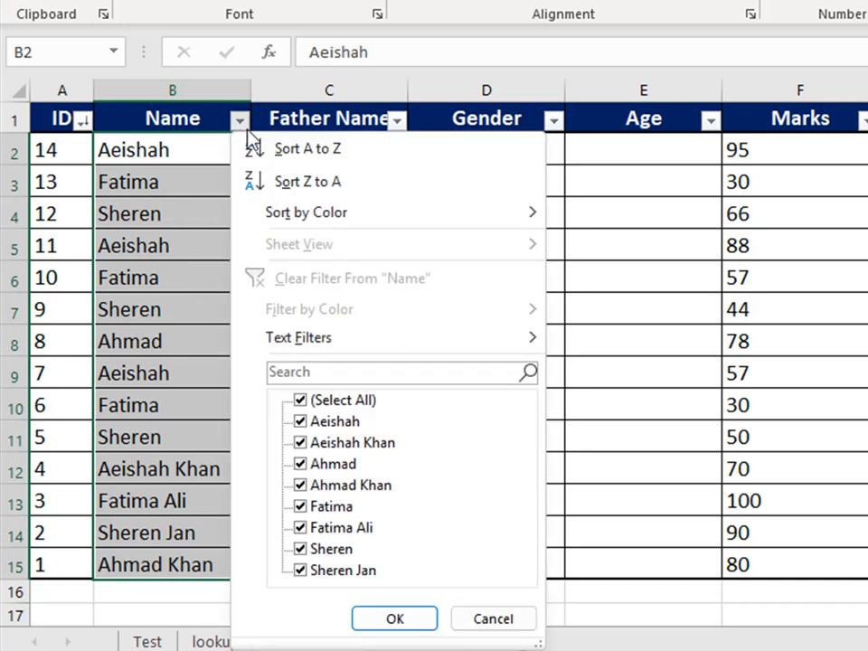
{"action": "left_click", "coordinate": [242, 152]}
{"action": "left_click", "coordinate": [152, 150]}
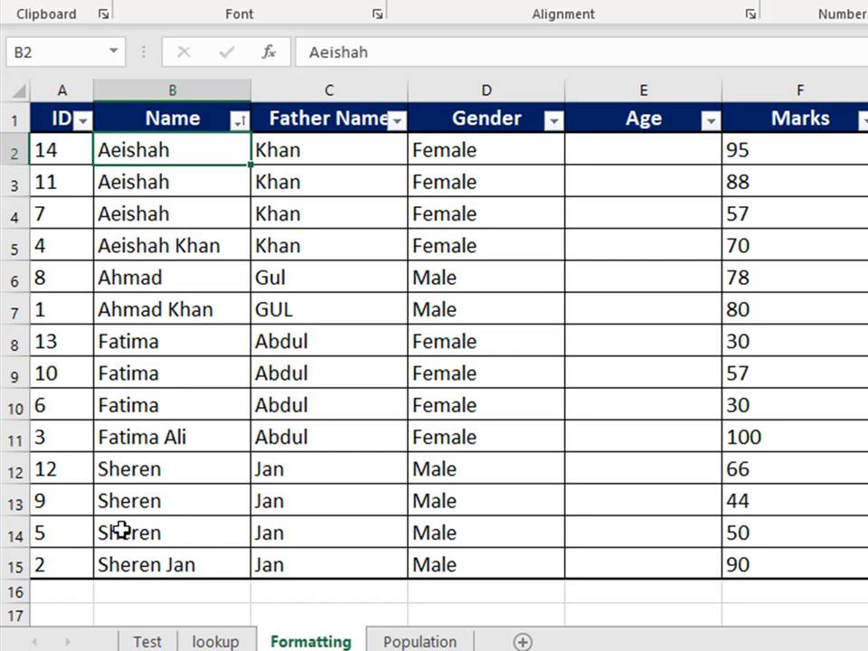
Sort the table by Father Name from A to Z and check the reordered IDs and rows
{"action": "left_click", "coordinate": [397, 121]}
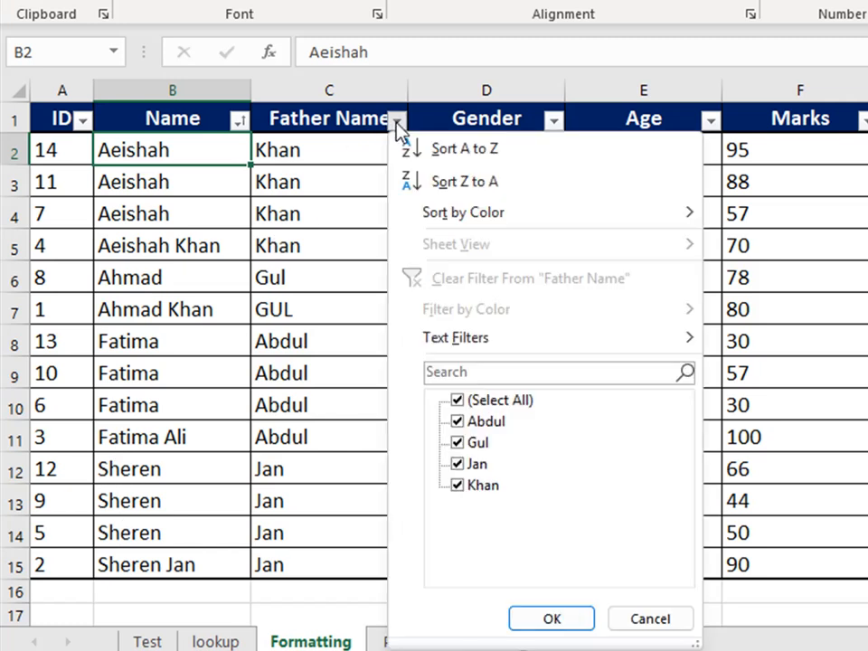
{"action": "left_click", "coordinate": [456, 151]}
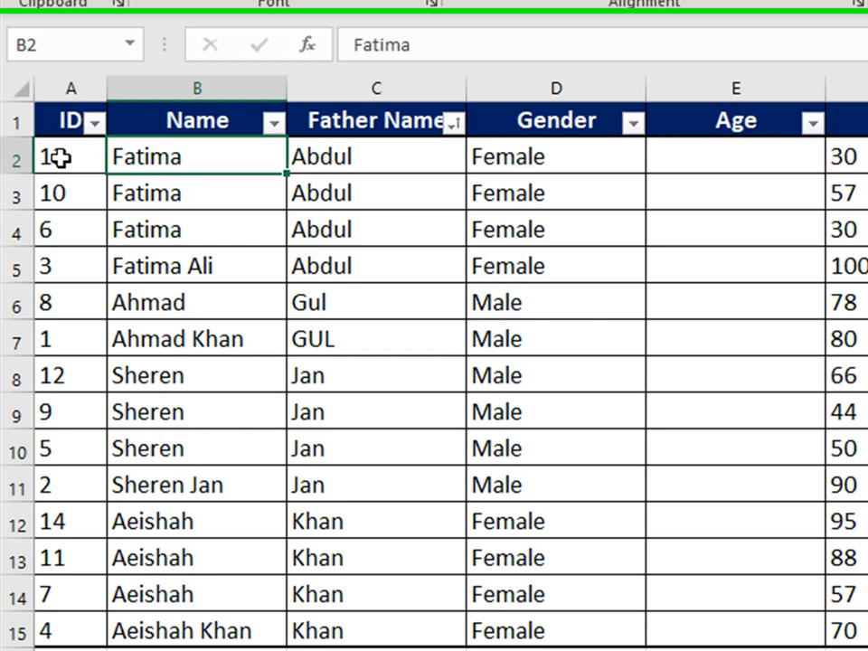
{"action": "left_click_drag", "start_coordinate": [60, 313], "coordinate": [66, 650]}
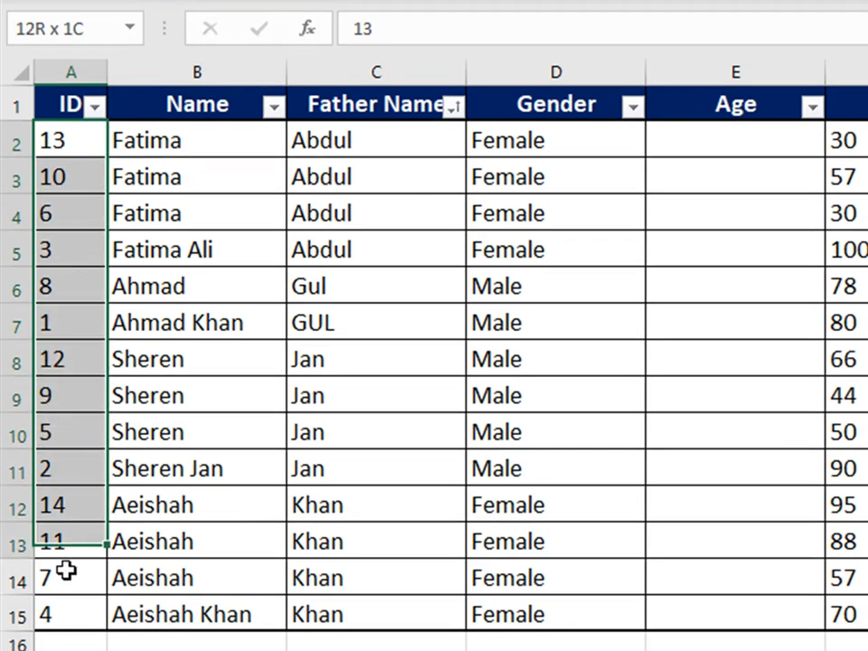
{"action": "left_click_drag", "start_coordinate": [66, 569], "coordinate": [69, 608]}
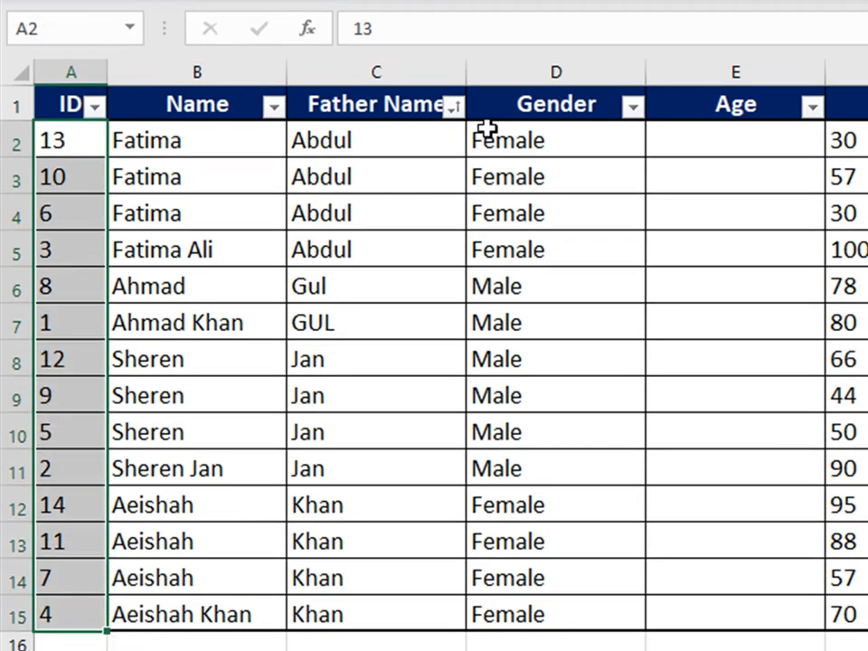
{"action": "left_click_drag", "start_coordinate": [200, 150], "coordinate": [867, 376]}
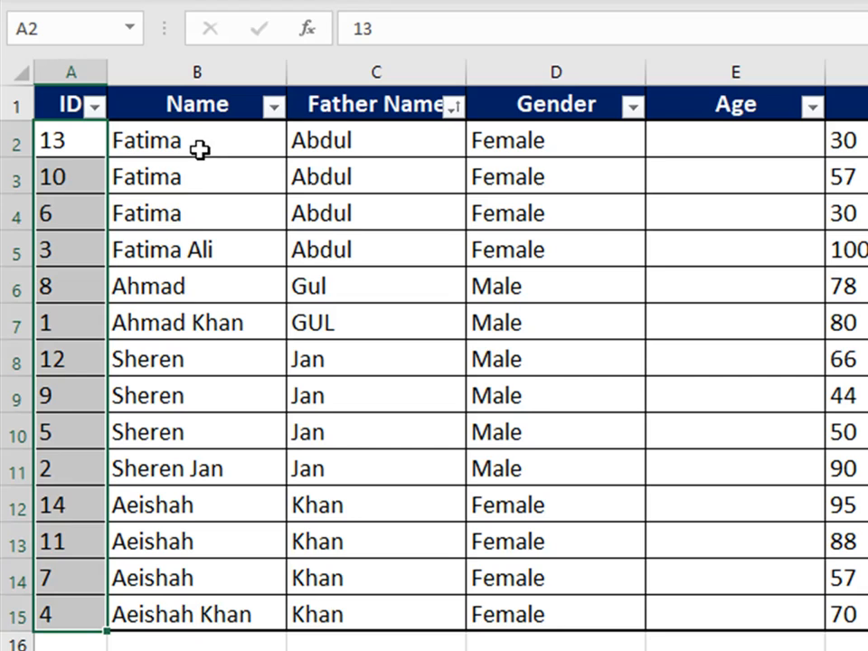
{"action": "left_click_drag", "start_coordinate": [423, 373], "coordinate": [366, 409]}
Sort the table by the Result column from Z to A, followed by A to Z
{"action": "left_click", "coordinate": [590, 207]}
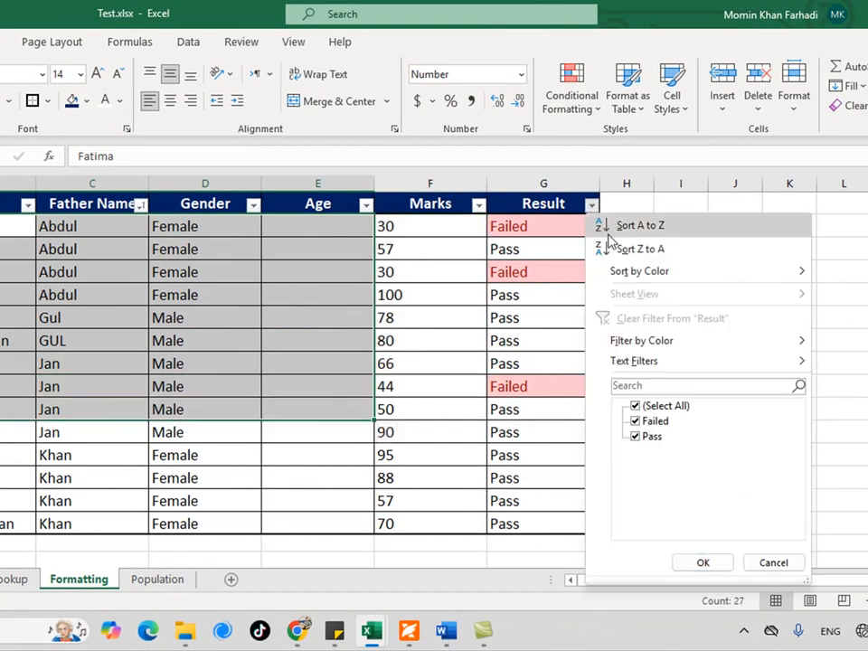
{"action": "left_click", "coordinate": [626, 248]}
{"action": "left_click", "coordinate": [592, 207]}
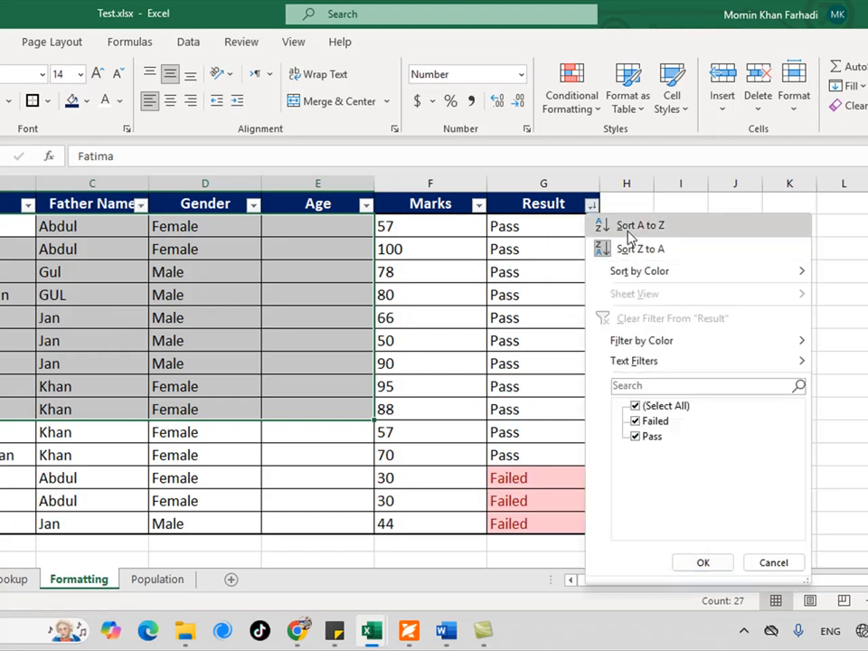
{"action": "left_click", "coordinate": [630, 237]}
{"action": "left_click", "coordinate": [118, 310]}
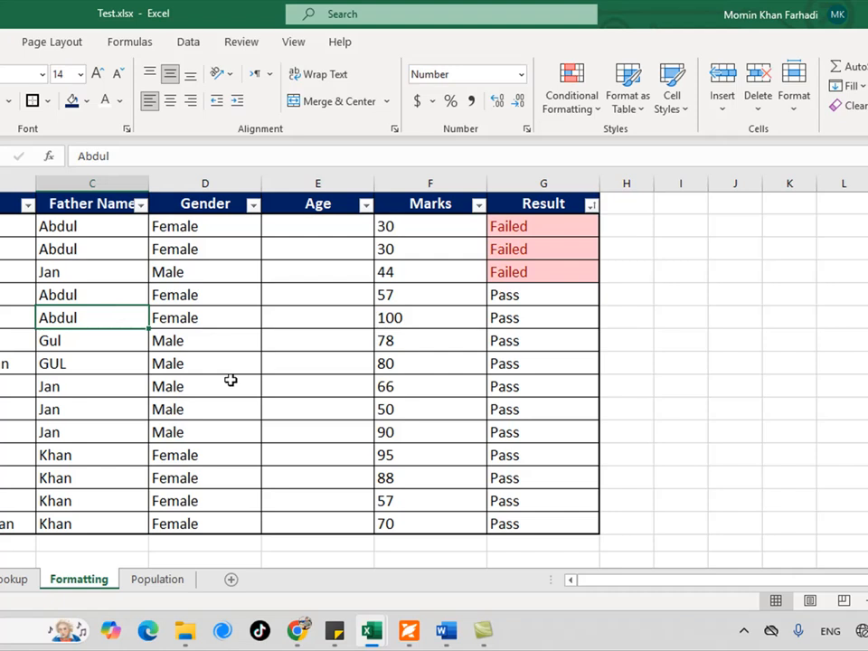
View the Filter by Color options of the Result column and close them without applying any
{"action": "left_click", "coordinate": [592, 205]}
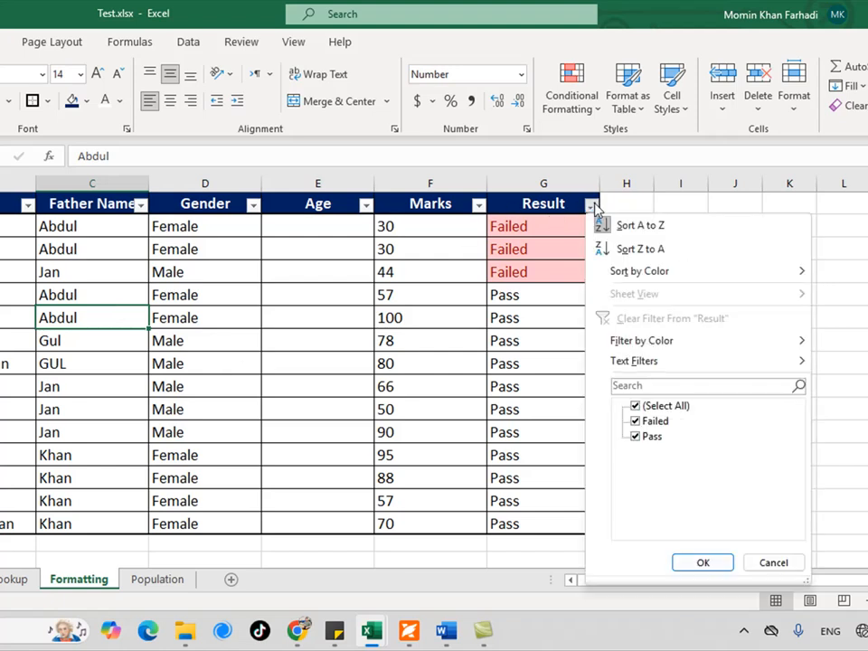
{"action": "mouse_move", "coordinate": [642, 343]}
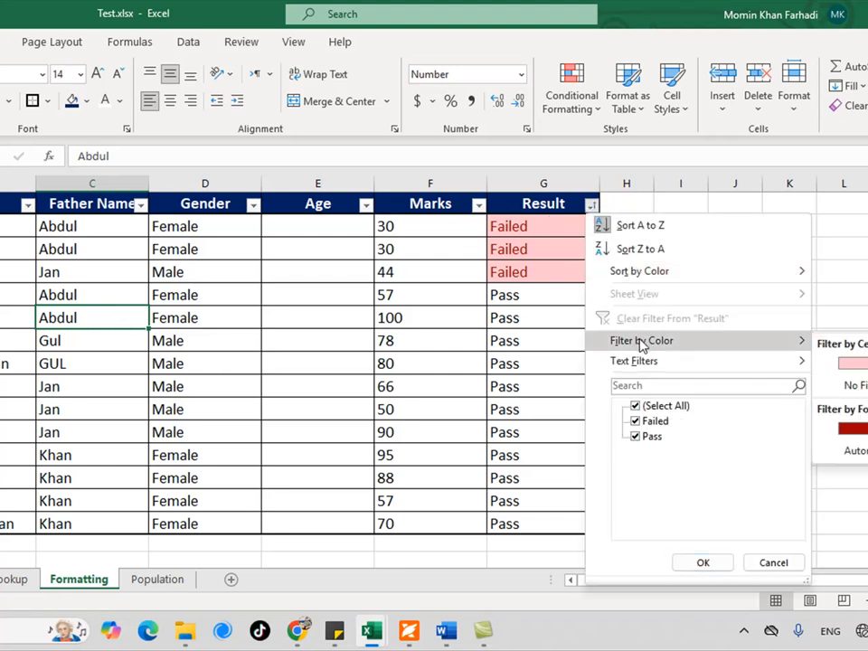
{"action": "left_click", "coordinate": [480, 331]}
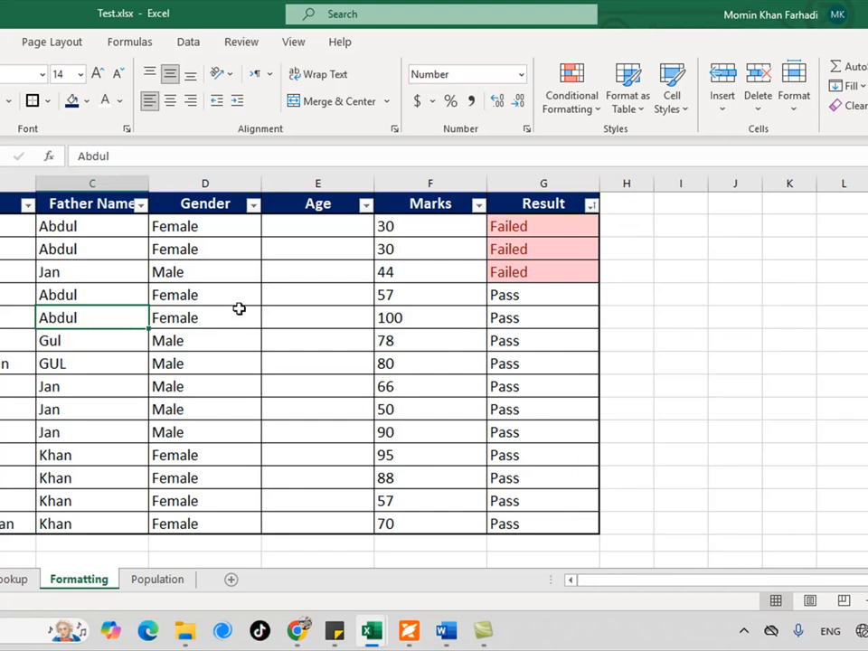